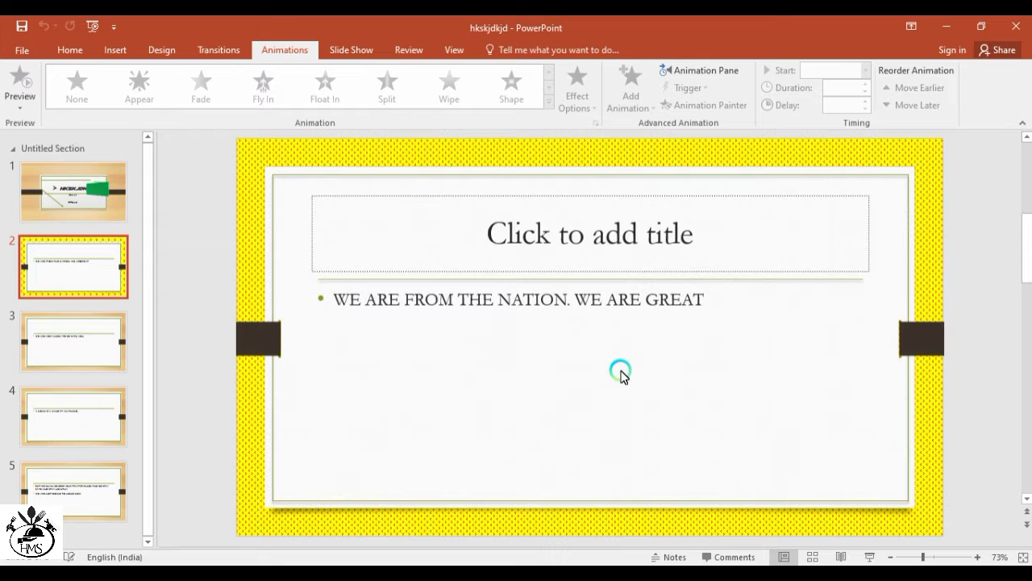
Show slide 1, with the HKSKJDK title and Khdsjkd subtitle, for editing
{"action": "left_click", "coordinate": [71, 216]}
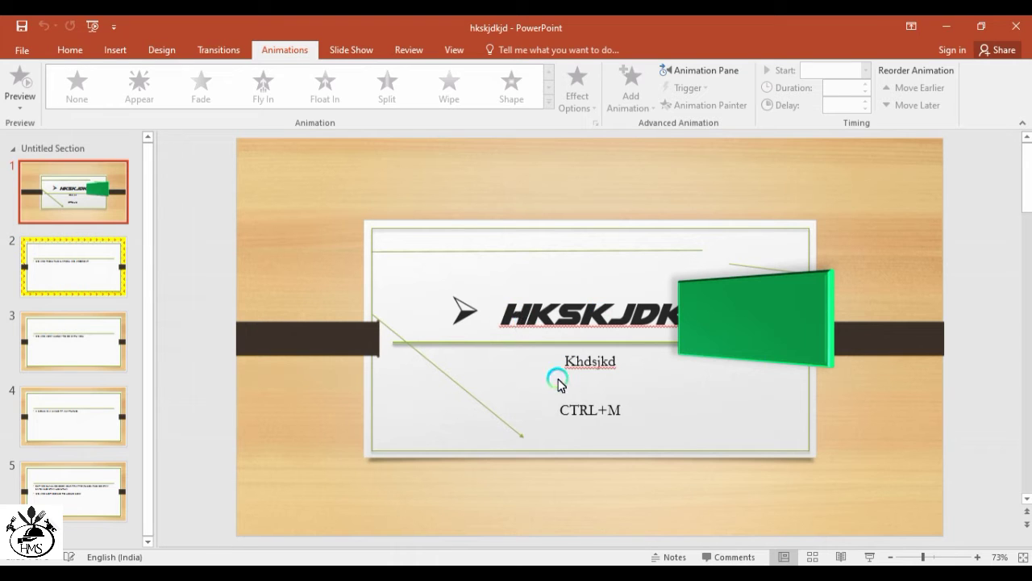
Give the Khdsjkd subtitle a Split entrance animation, preview it, and set direction to Horizontal Out
{"action": "left_click_drag", "start_coordinate": [565, 368], "coordinate": [627, 362]}
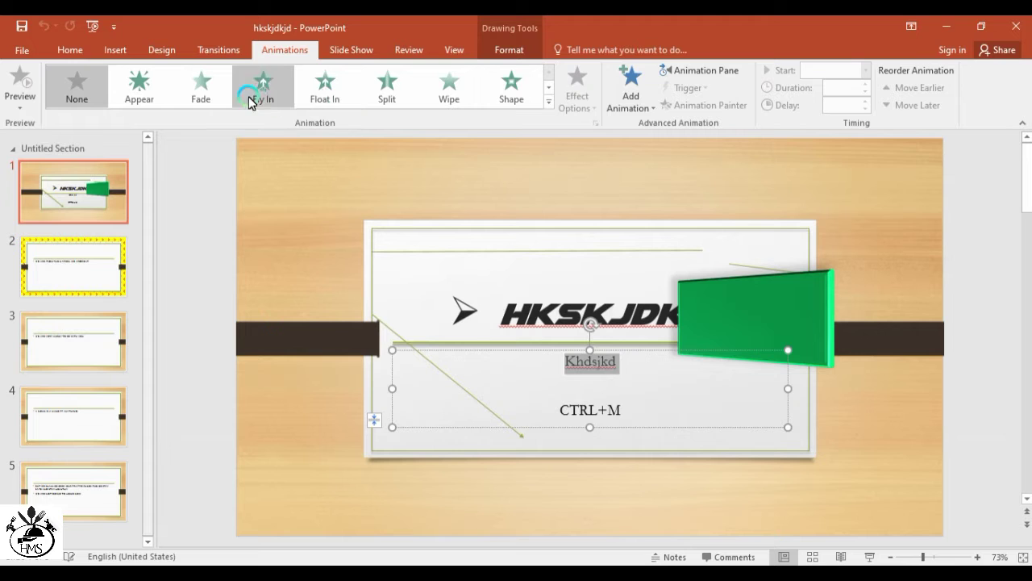
{"action": "left_click", "coordinate": [383, 87]}
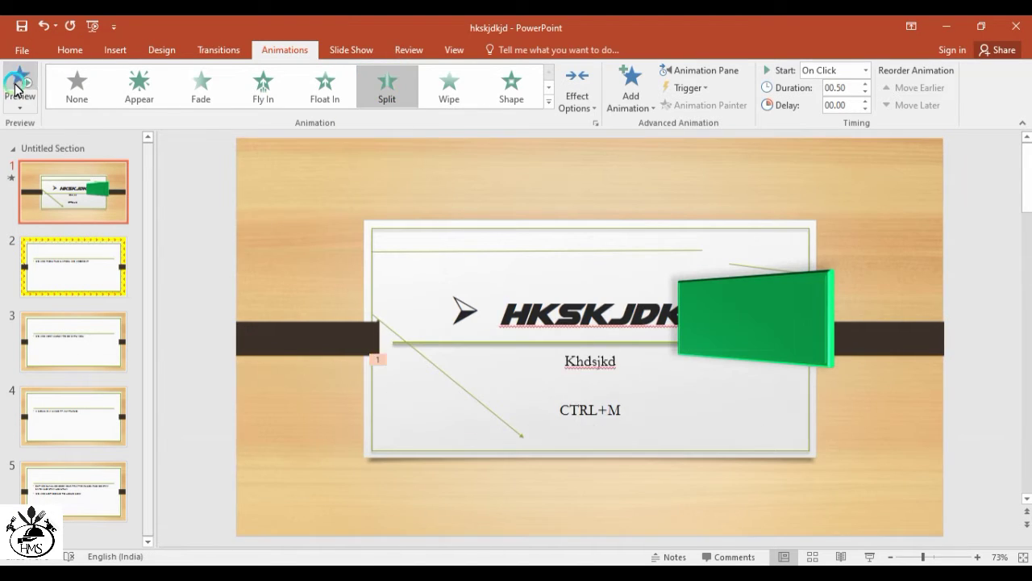
{"action": "left_click", "coordinate": [17, 87]}
{"action": "left_click", "coordinate": [593, 109]}
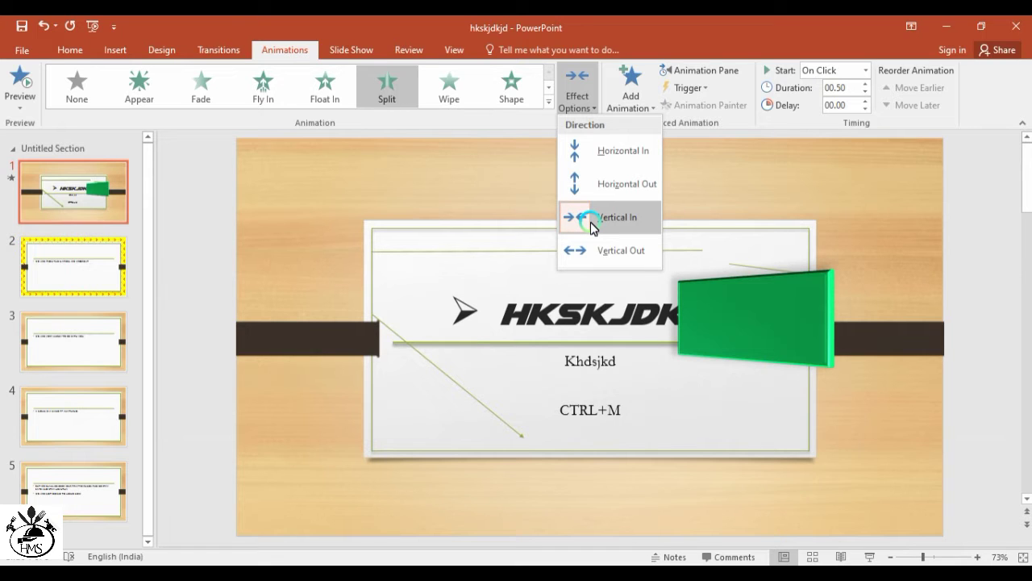
{"action": "left_click", "coordinate": [615, 184]}
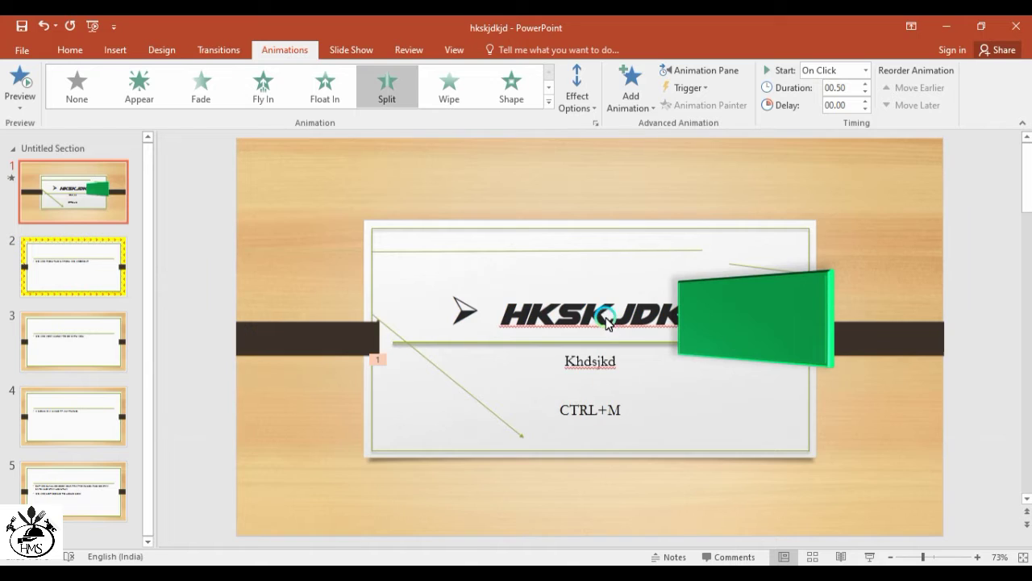
{"action": "left_click", "coordinate": [650, 108]}
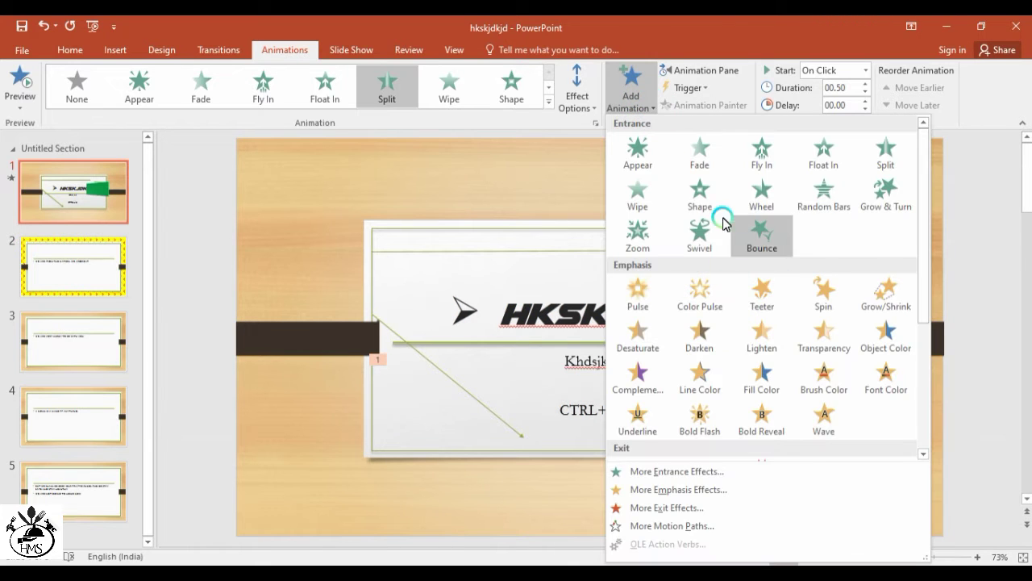
Add a second Appear entrance animation to the subtitle, preview it, and check the On Click of trigger list
{"action": "left_click", "coordinate": [647, 159]}
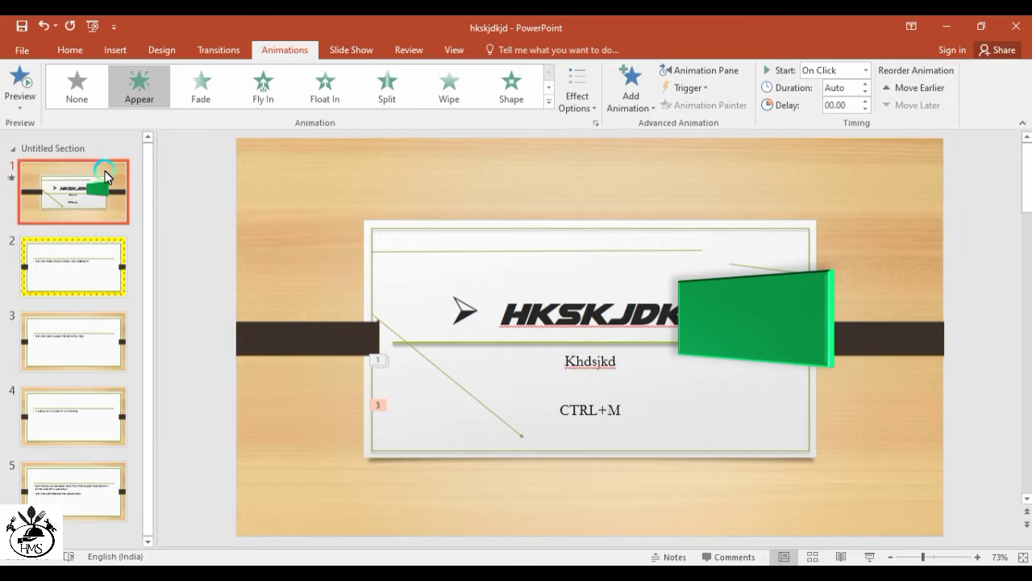
{"action": "left_click", "coordinate": [16, 79]}
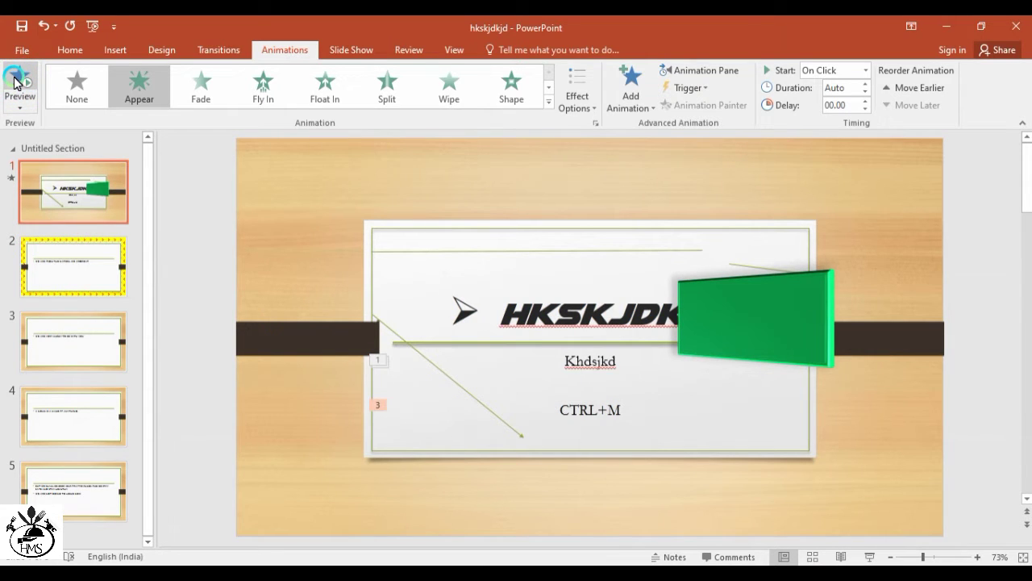
{"action": "left_click", "coordinate": [683, 88]}
{"action": "left_click", "coordinate": [694, 108]}
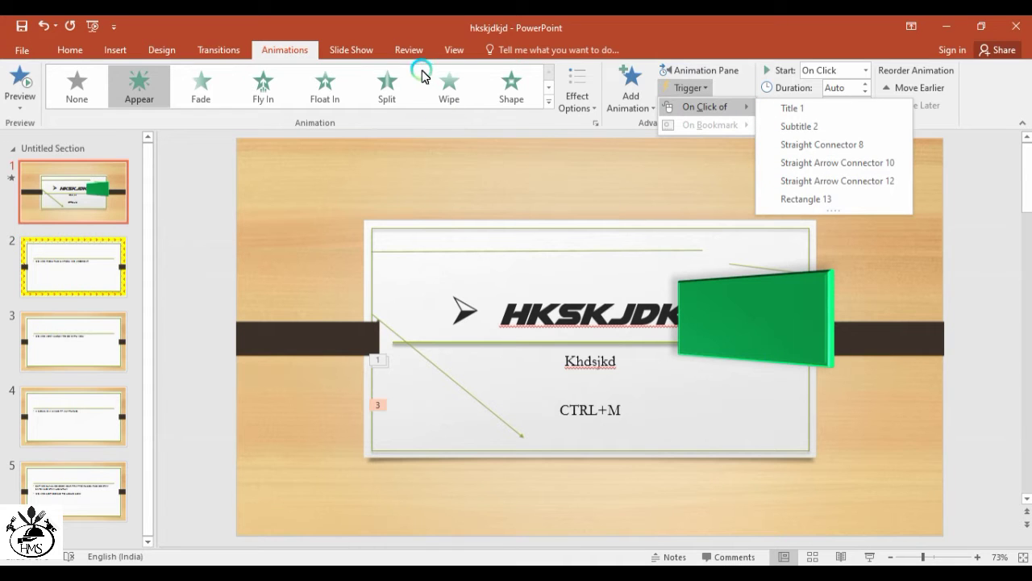
{"action": "left_click", "coordinate": [698, 74]}
Open the Animation Pane and give the HKSKJDK title a Shape (Circle) entrance animation
{"action": "left_click", "coordinate": [699, 72]}
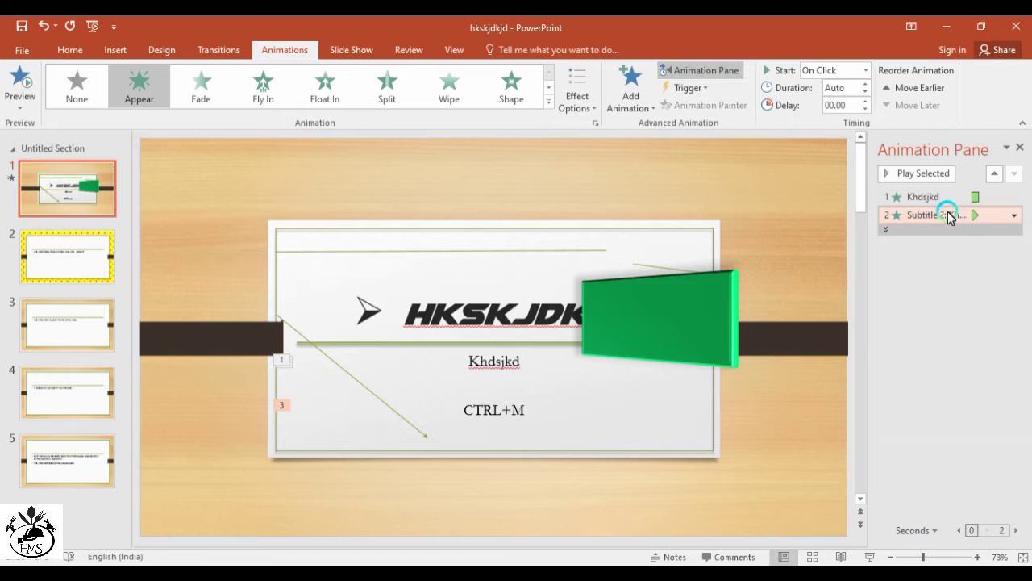
{"action": "left_click", "coordinate": [594, 316]}
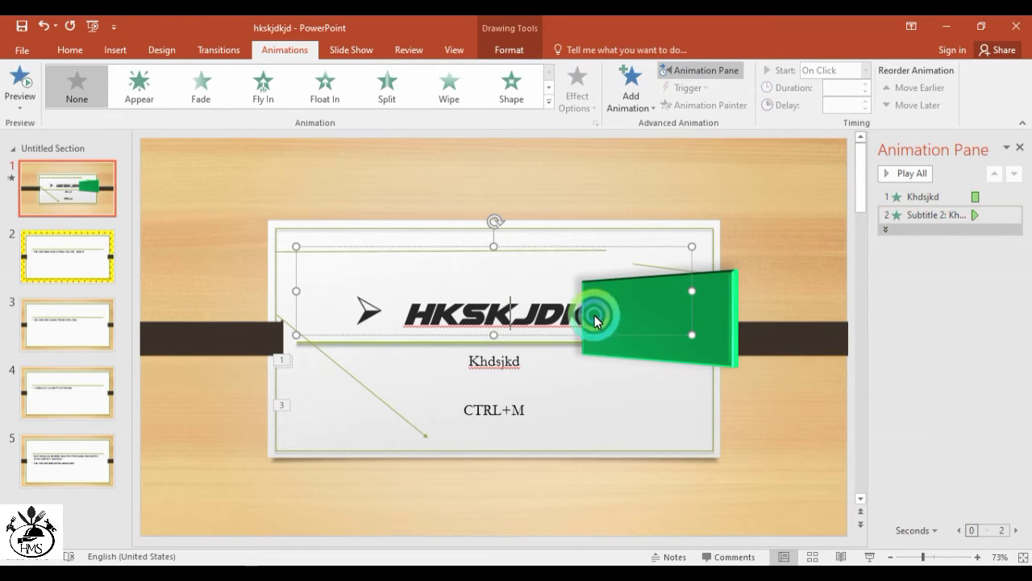
{"action": "left_click", "coordinate": [416, 321]}
{"action": "left_click_drag", "start_coordinate": [411, 318], "coordinate": [603, 317]}
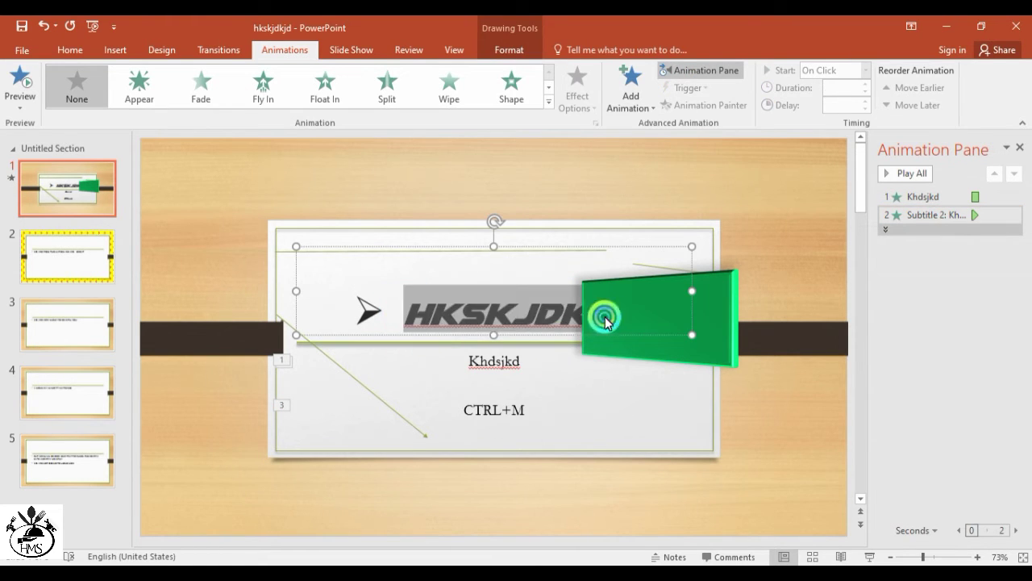
{"action": "left_click", "coordinate": [507, 90]}
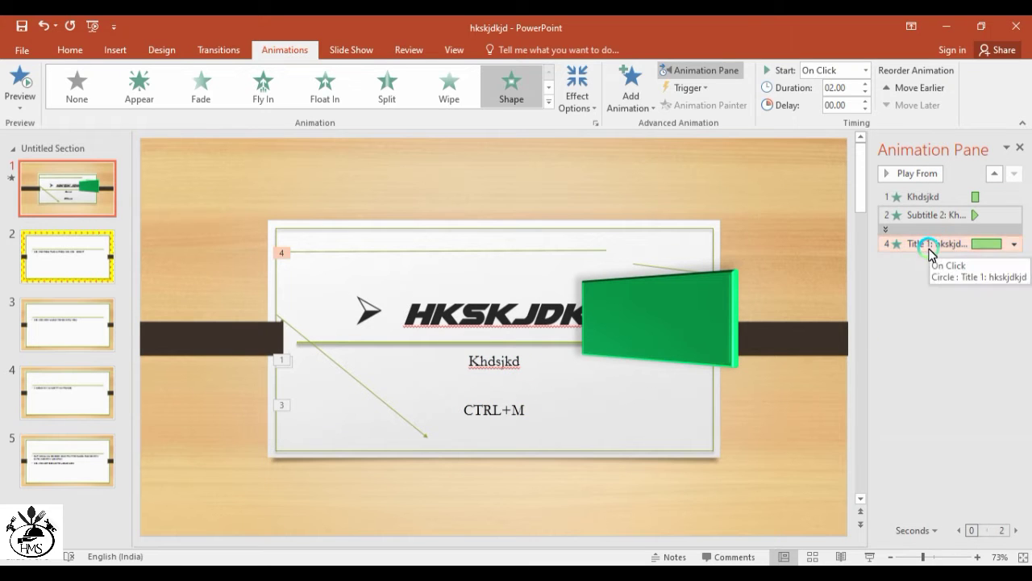
Expand the subtitle animations, drag the title's Shape animation to the top, and play from it
{"action": "left_click", "coordinate": [876, 338]}
{"action": "left_click", "coordinate": [472, 403]}
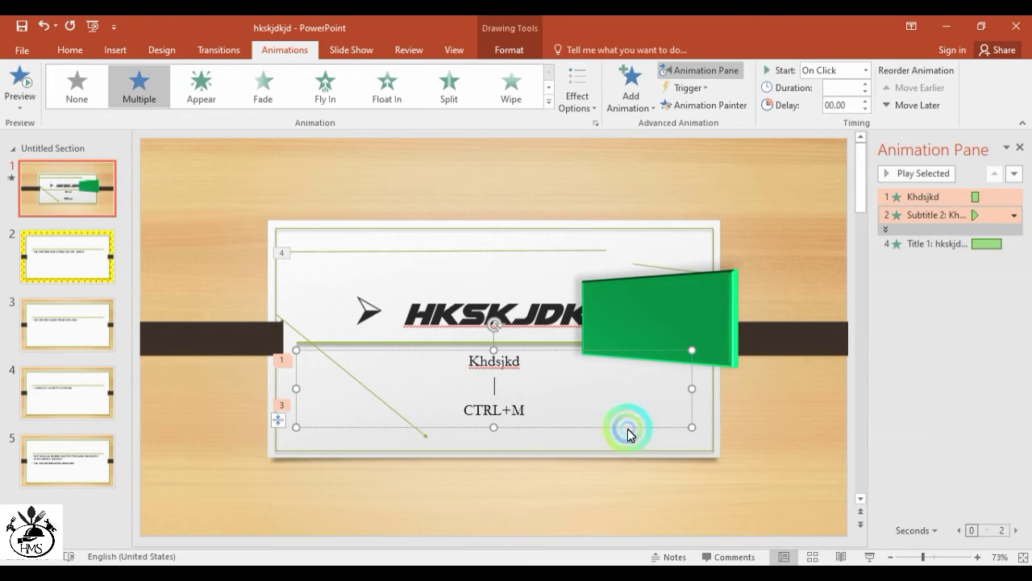
{"action": "left_click", "coordinate": [14, 79]}
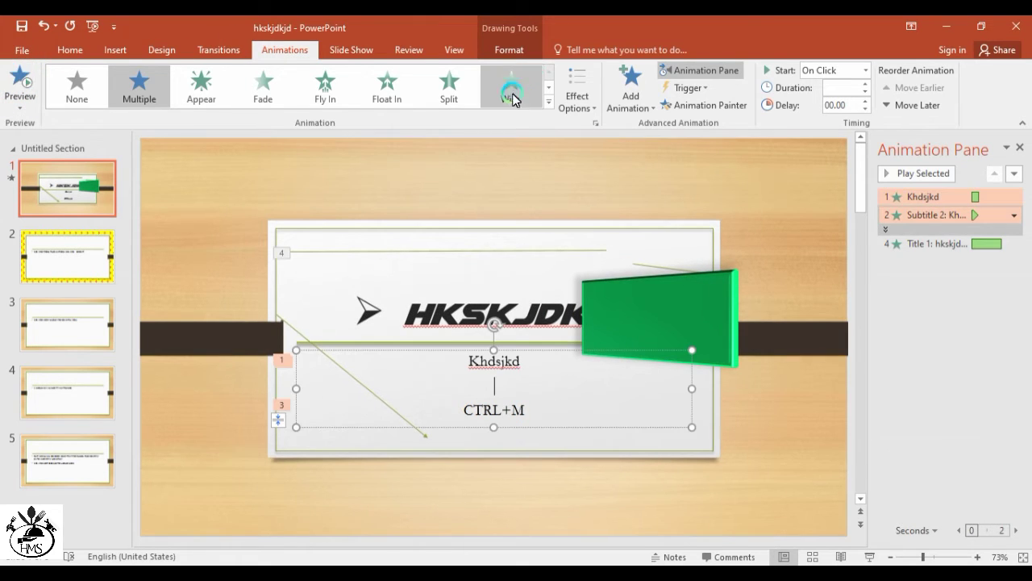
{"action": "left_click", "coordinate": [885, 232]}
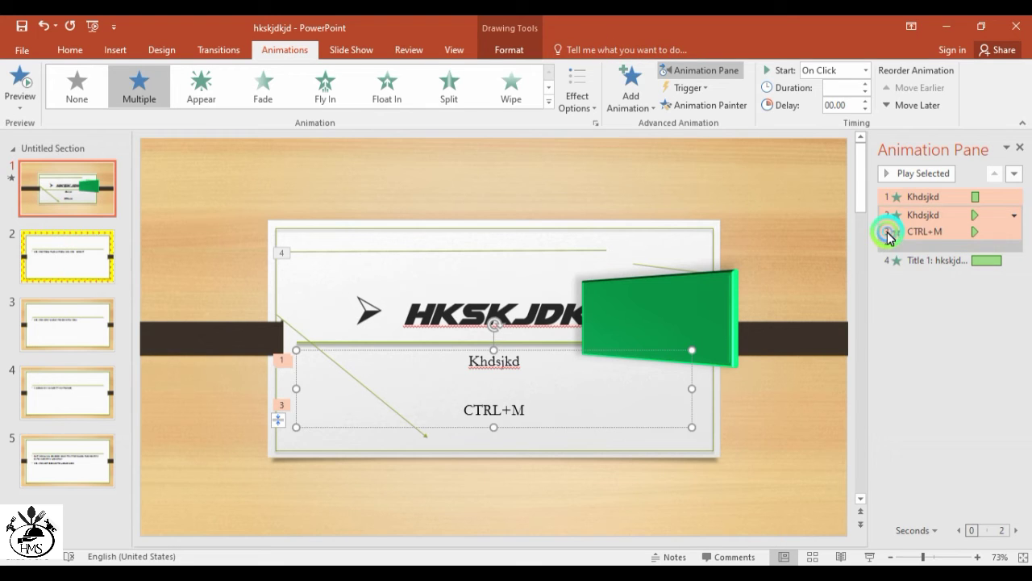
{"action": "left_click", "coordinate": [917, 286]}
{"action": "left_click_drag", "start_coordinate": [933, 266], "coordinate": [934, 198]}
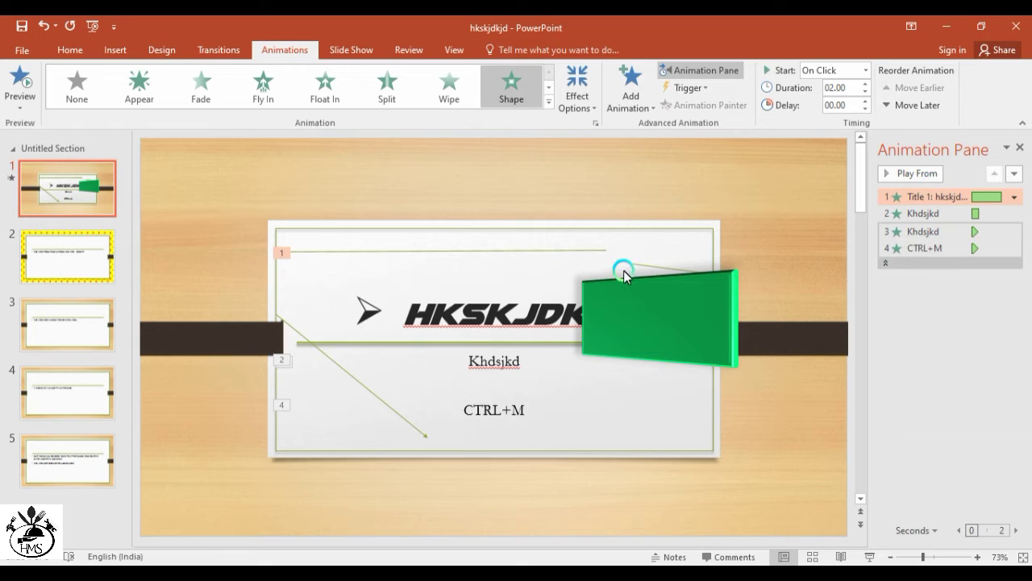
{"action": "left_click", "coordinate": [904, 176]}
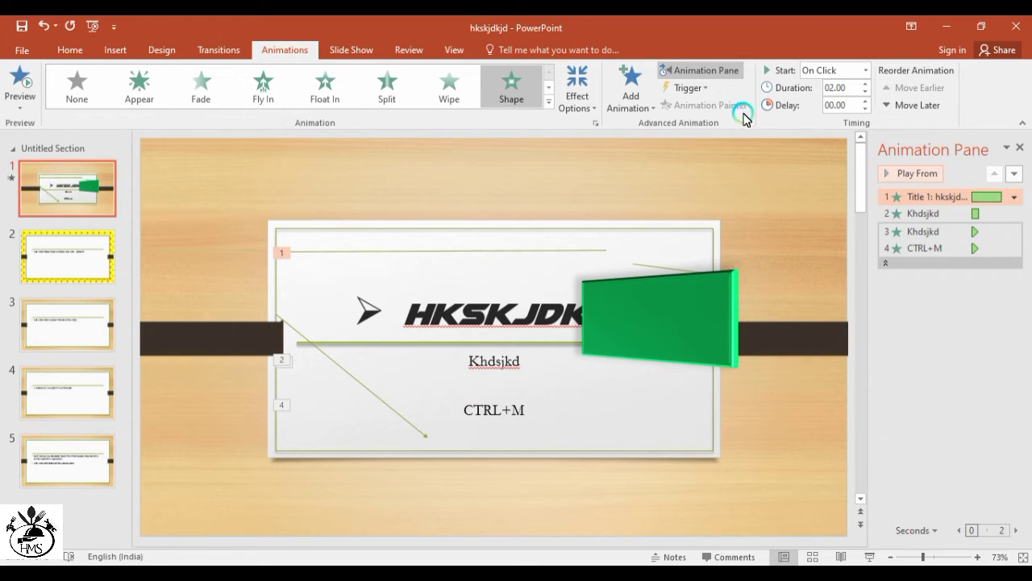
Check the title's Start timing and select the Khdsjkd and CTRL+M animations in the Animation Pane
{"action": "left_click", "coordinate": [865, 71]}
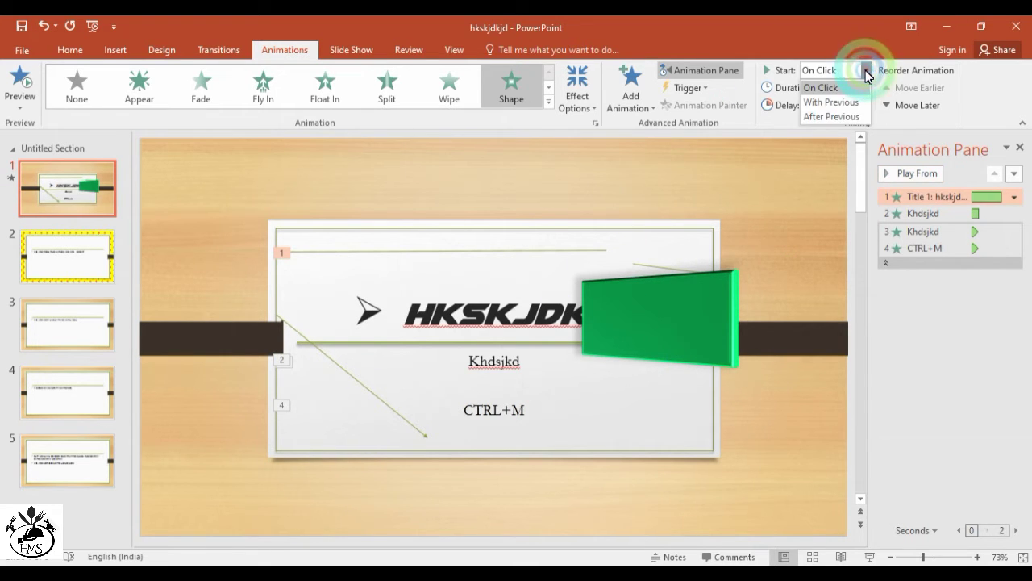
{"action": "left_click", "coordinate": [736, 101]}
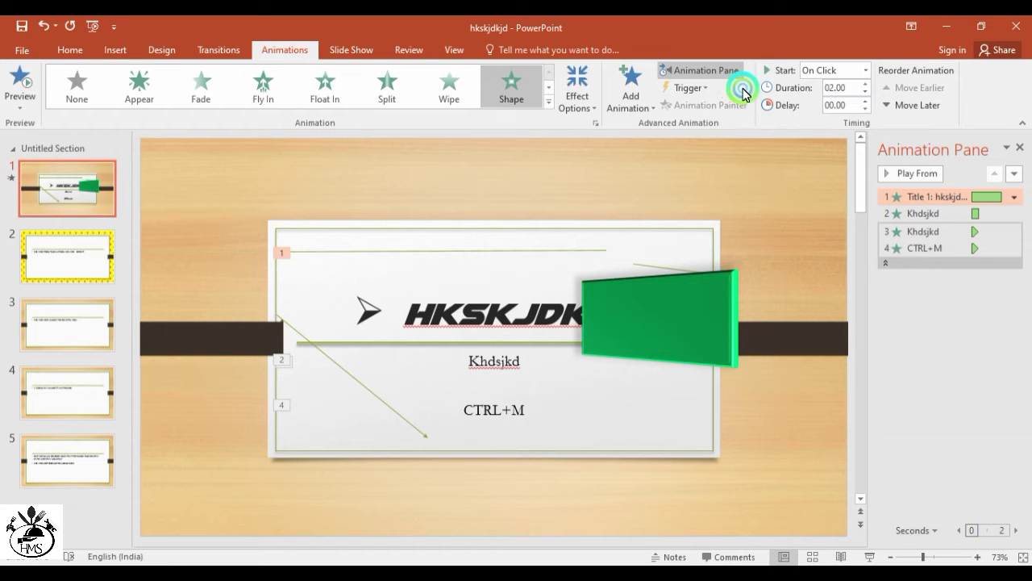
{"action": "left_click", "coordinate": [919, 216]}
{"action": "left_click", "coordinate": [922, 247]}
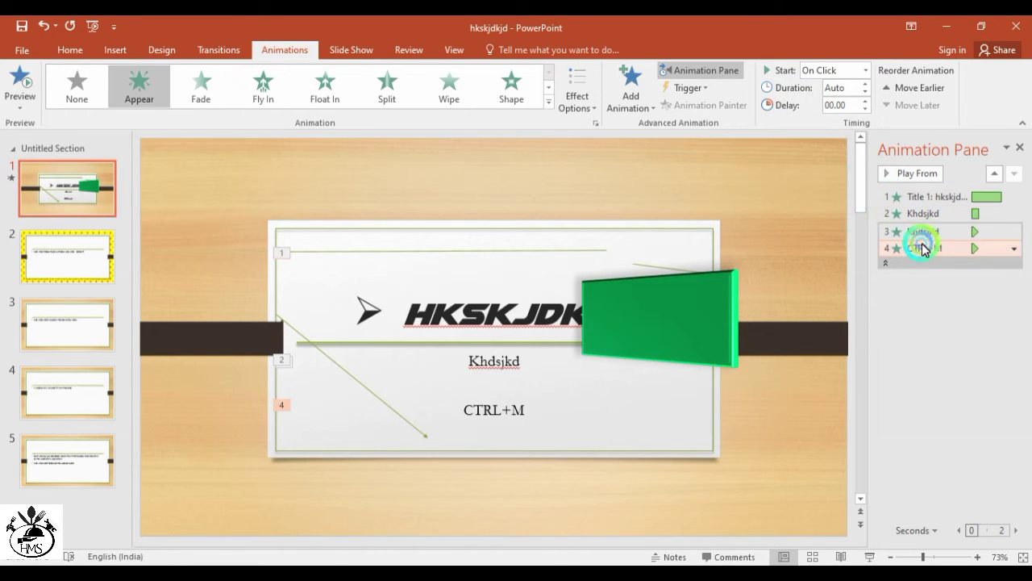
{"action": "left_click", "coordinate": [852, 88]}
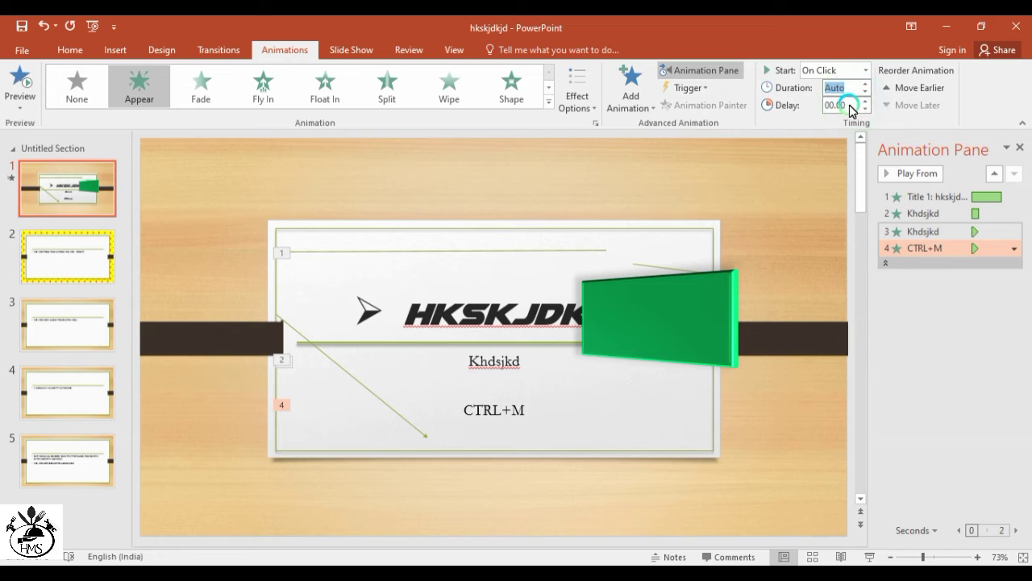
Set the CTRL+M animation to start After Previous, move it earlier, and switch to slide 2
{"action": "left_click", "coordinate": [862, 90]}
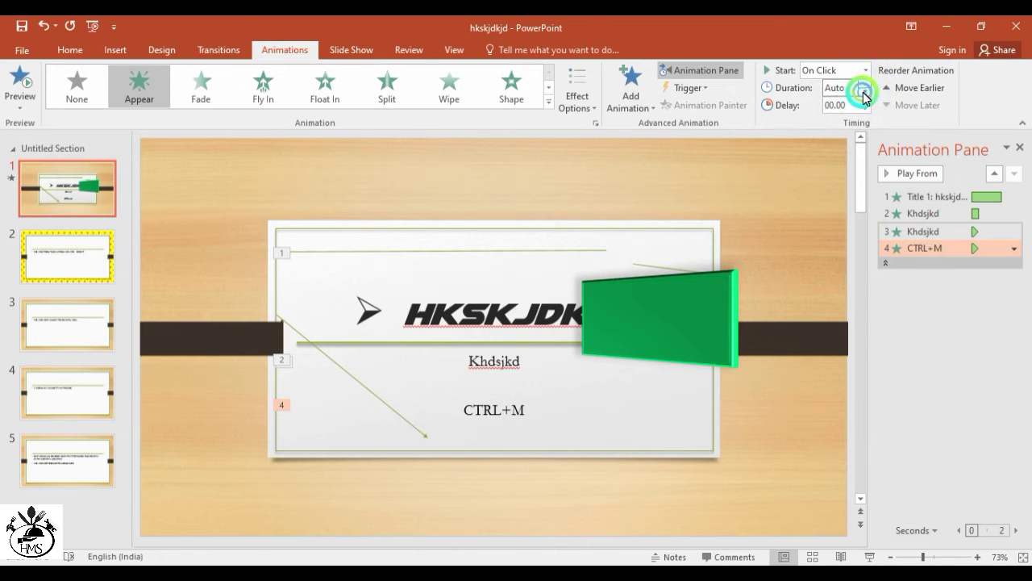
{"action": "left_click", "coordinate": [865, 70]}
{"action": "left_click", "coordinate": [818, 125]}
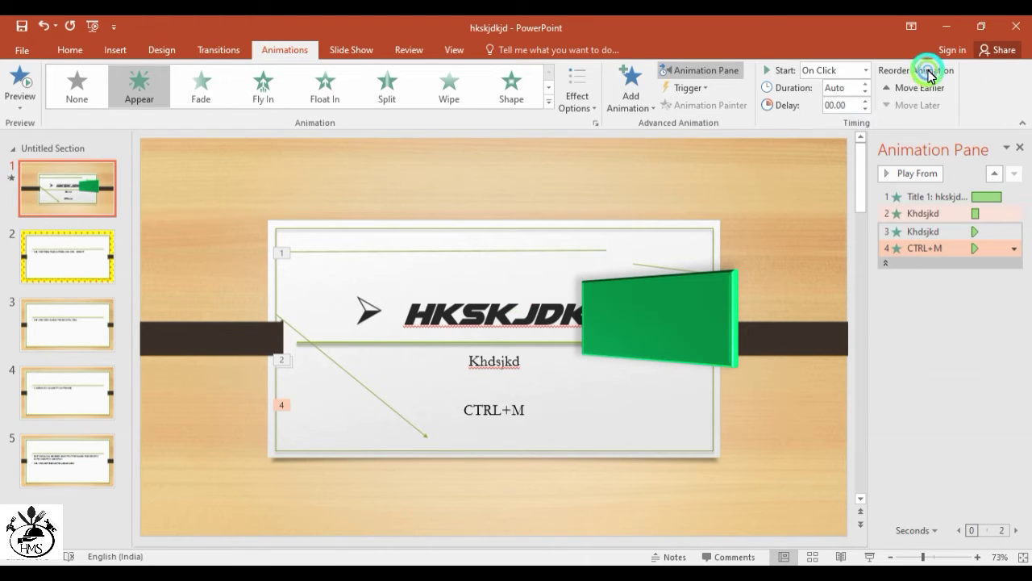
{"action": "left_click", "coordinate": [915, 87]}
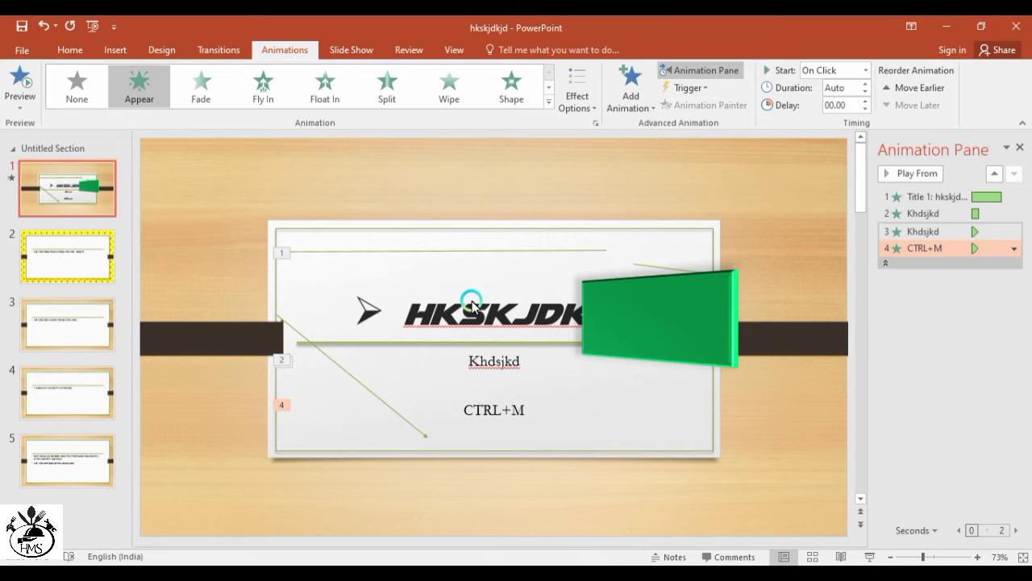
{"action": "left_click", "coordinate": [87, 269]}
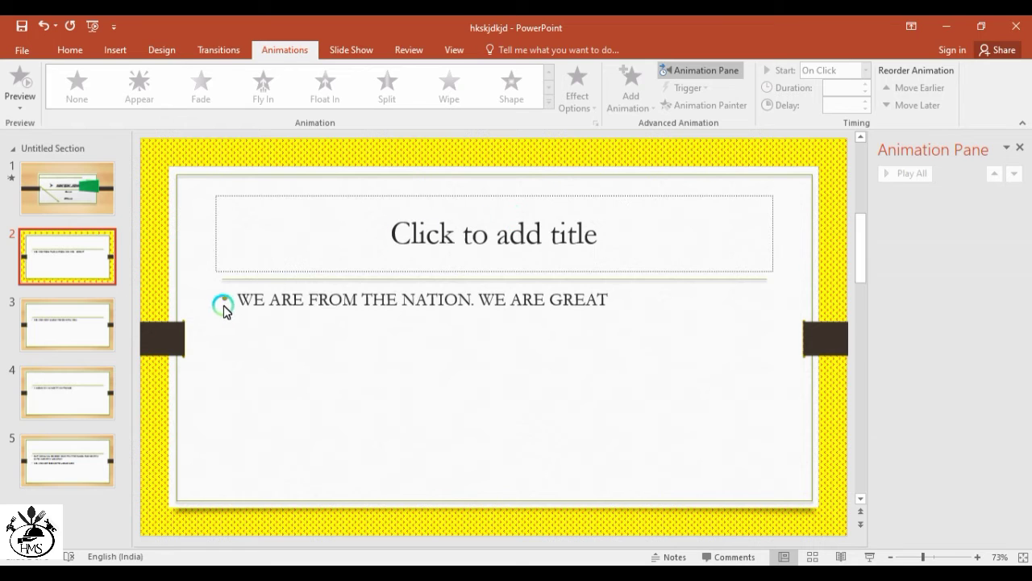
Apply the Swivel entrance effect to slide 2's 'WE ARE FROM THE NATION. WE ARE GREAT' bullet
{"action": "mouse_move", "coordinate": [239, 299]}
{"action": "left_mouse_down"}
{"action": "mouse_move", "coordinate": [595, 294]}
{"action": "mouse_move", "coordinate": [656, 272]}
{"action": "left_mouse_up"}
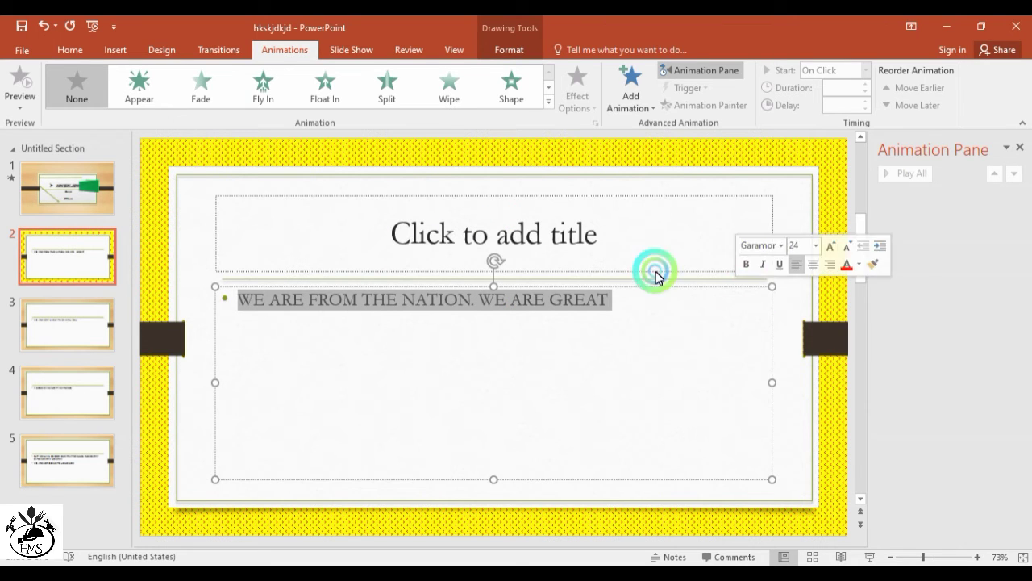
{"action": "left_click", "coordinate": [549, 103]}
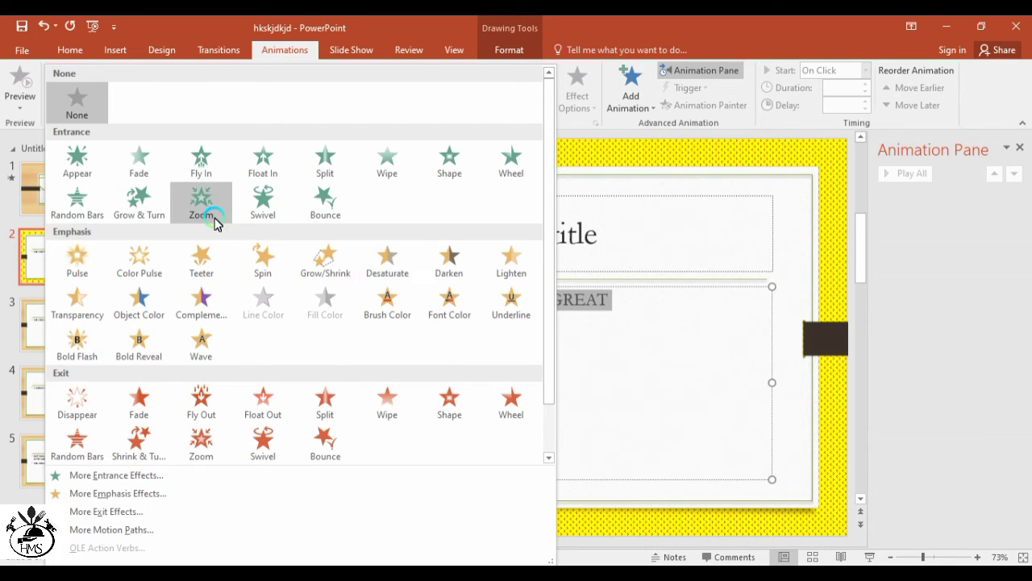
{"action": "left_click", "coordinate": [263, 203]}
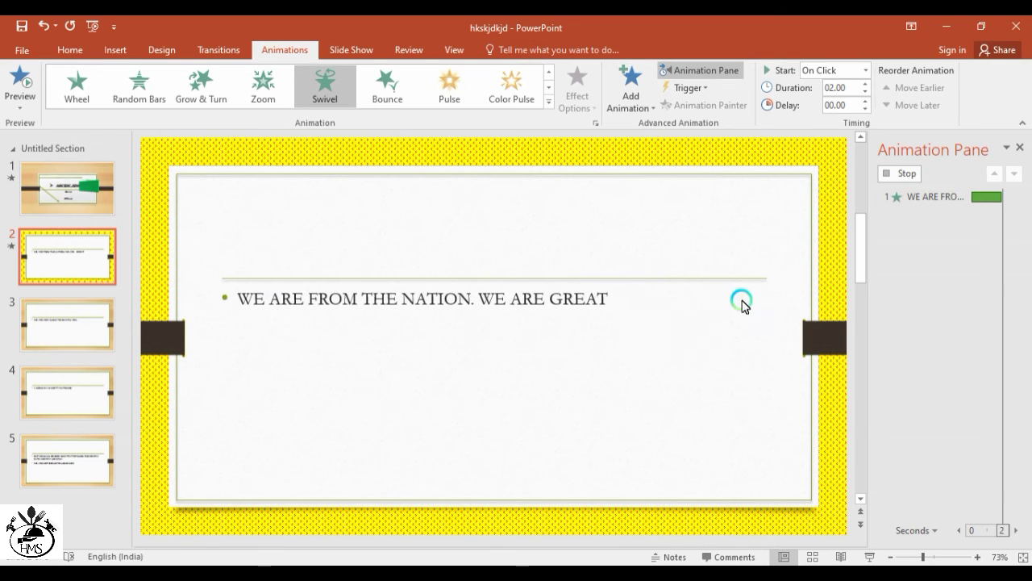
Change the Swivel duration from 02.50 to 01.50 with 00.00 delay, previewing the result
{"action": "left_click", "coordinate": [867, 91]}
{"action": "left_click", "coordinate": [867, 92]}
{"action": "left_click", "coordinate": [867, 92]}
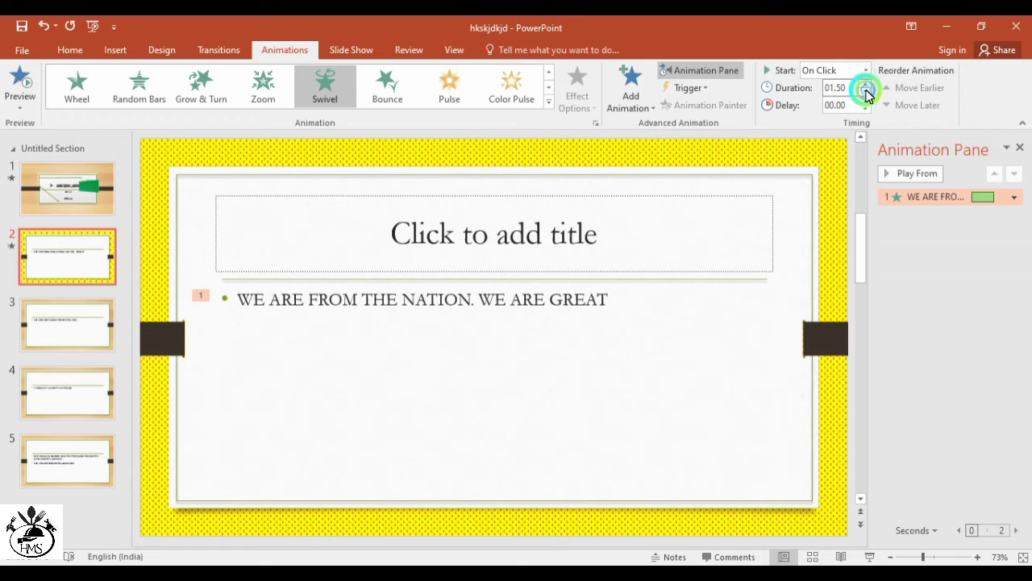
{"action": "left_click", "coordinate": [867, 92]}
{"action": "left_click", "coordinate": [867, 92]}
{"action": "left_click", "coordinate": [723, 265]}
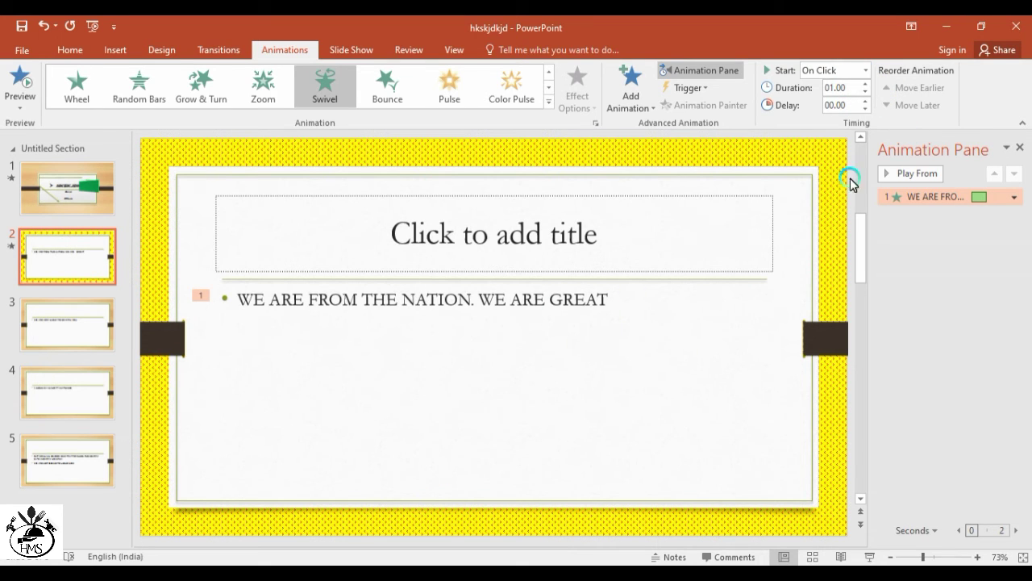
{"action": "left_click", "coordinate": [929, 175]}
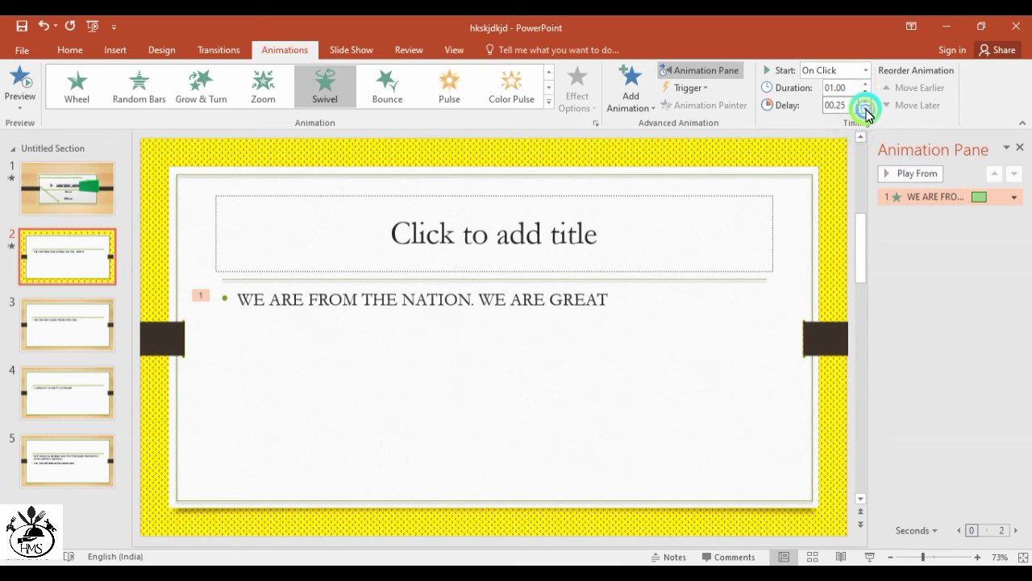
{"action": "left_click", "coordinate": [865, 84]}
{"action": "left_click", "coordinate": [866, 84]}
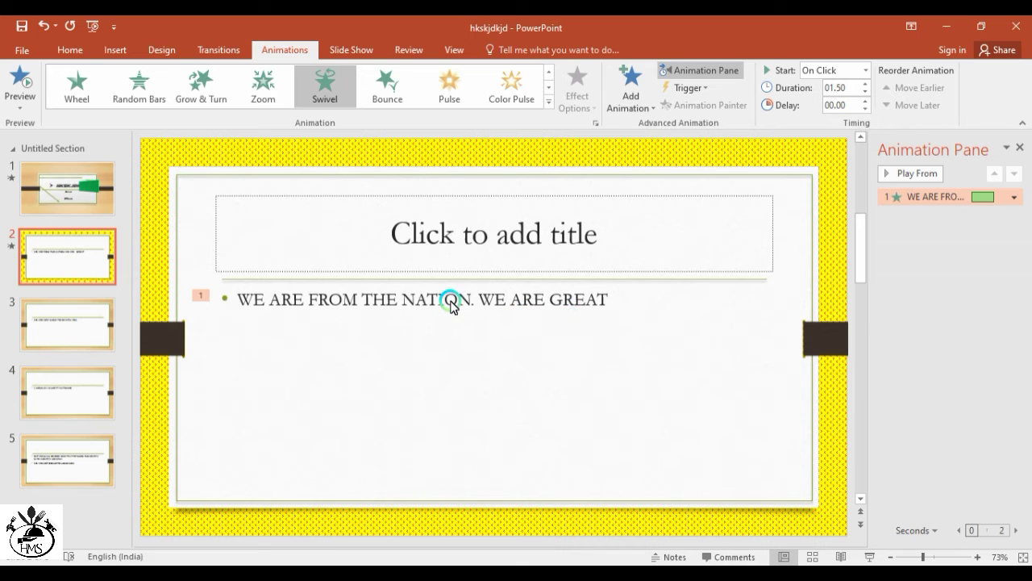
{"action": "left_click", "coordinate": [18, 79]}
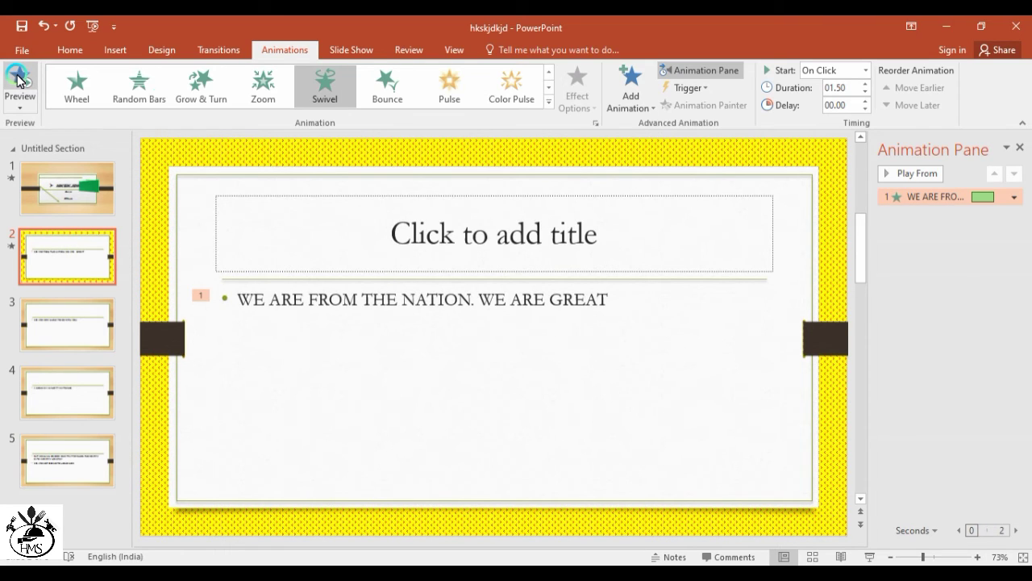
List the Swivel animation's Start choices: On Click, With Previous, After Previous
{"action": "left_click", "coordinate": [866, 71]}
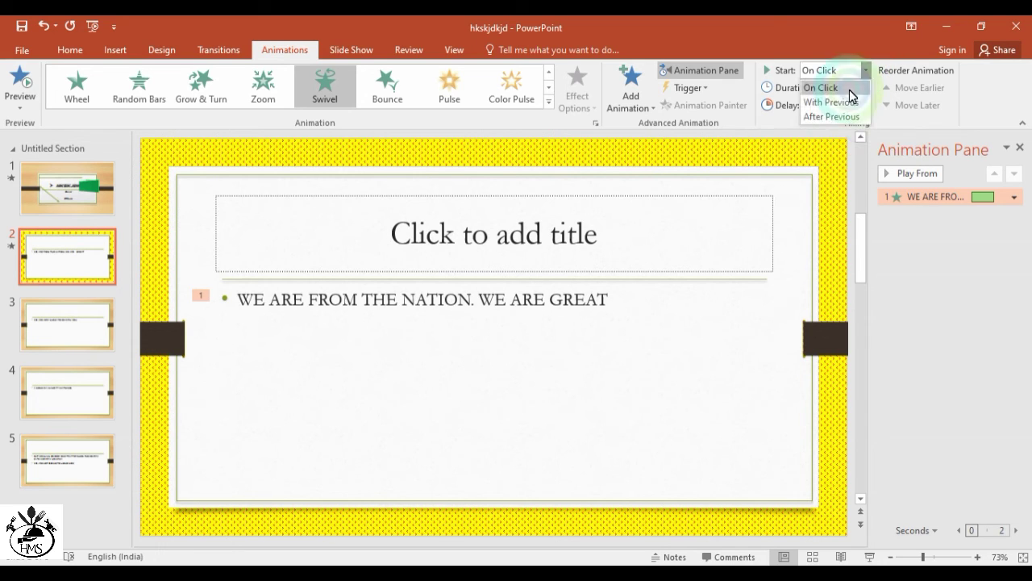